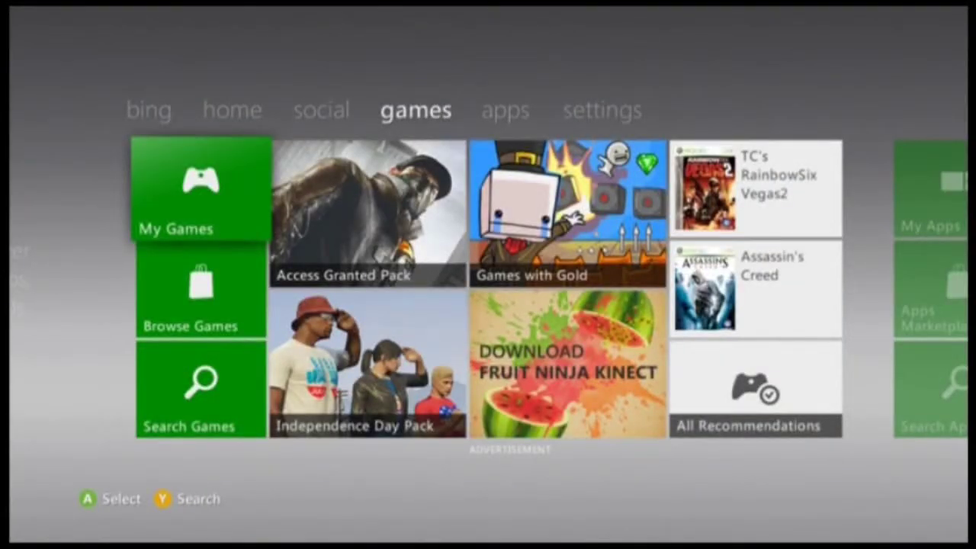
pyautogui.press('Right')
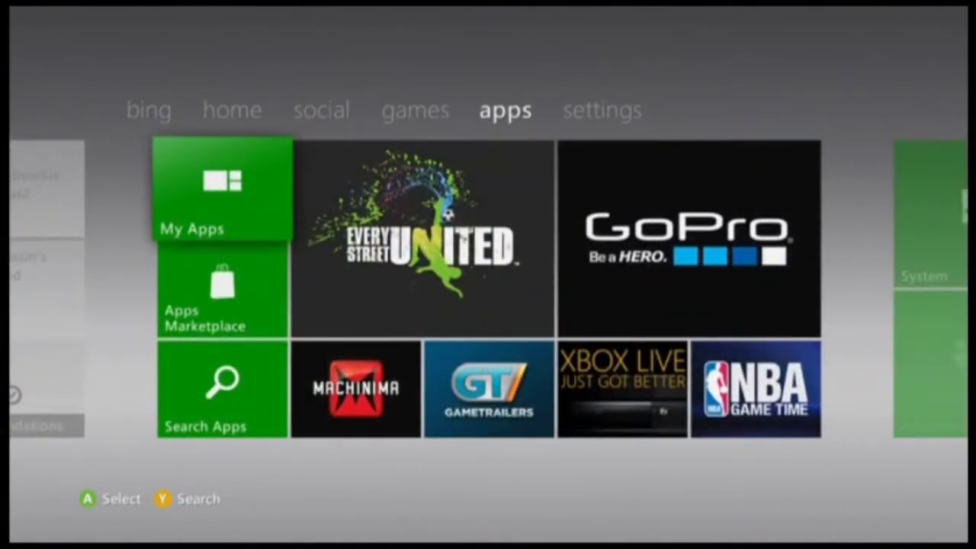
pyautogui.press('Right')
pyautogui.press('Left')
pyautogui.press('Left')
pyautogui.press('Left')
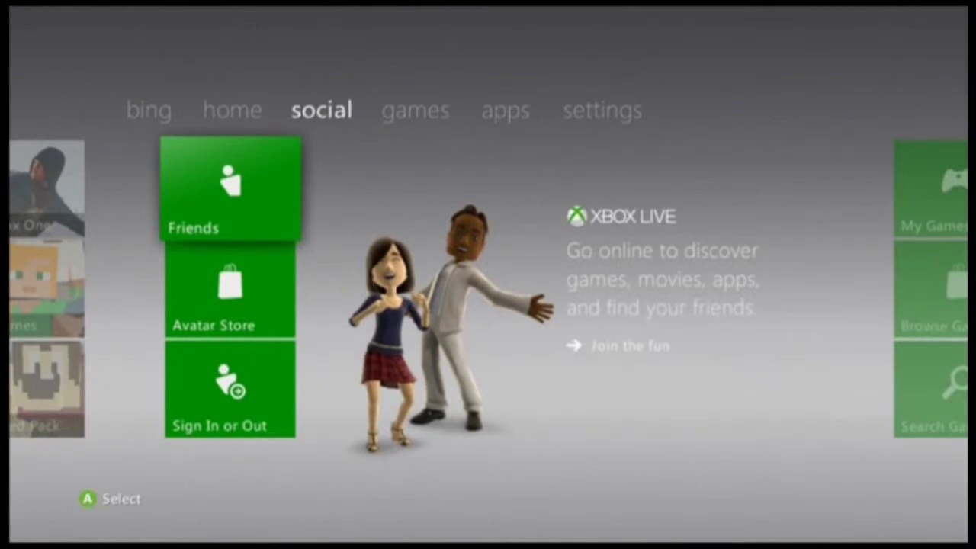
pyautogui.press('Right')
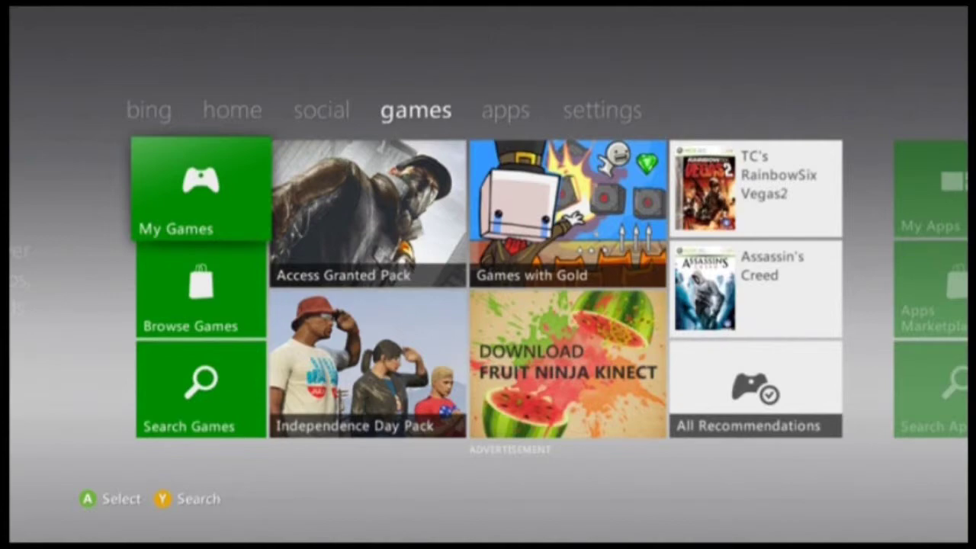
# - Open the list of storage devices in the console's System Settings
pyautogui.press('Right')
pyautogui.press('Right')
pyautogui.press('Return')
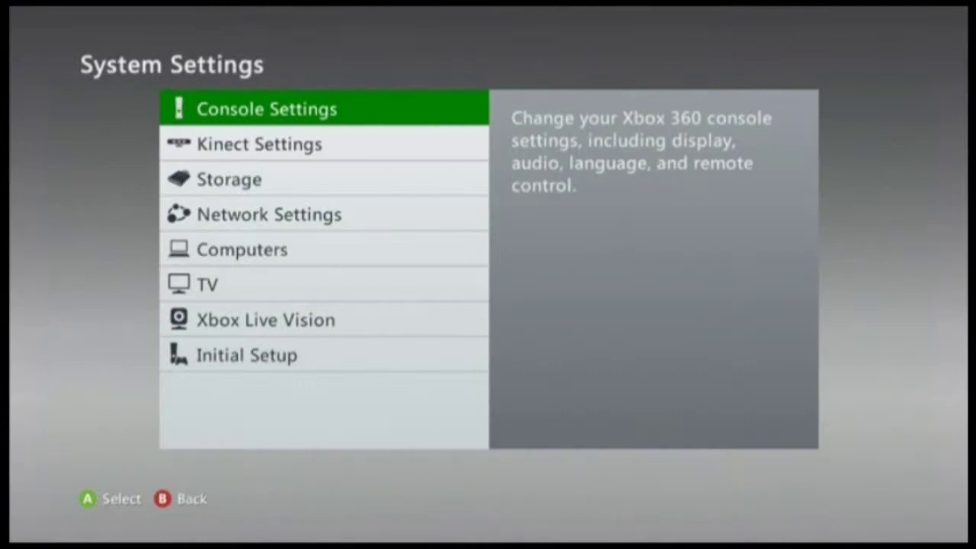
pyautogui.press('Down')
pyautogui.press('Down')
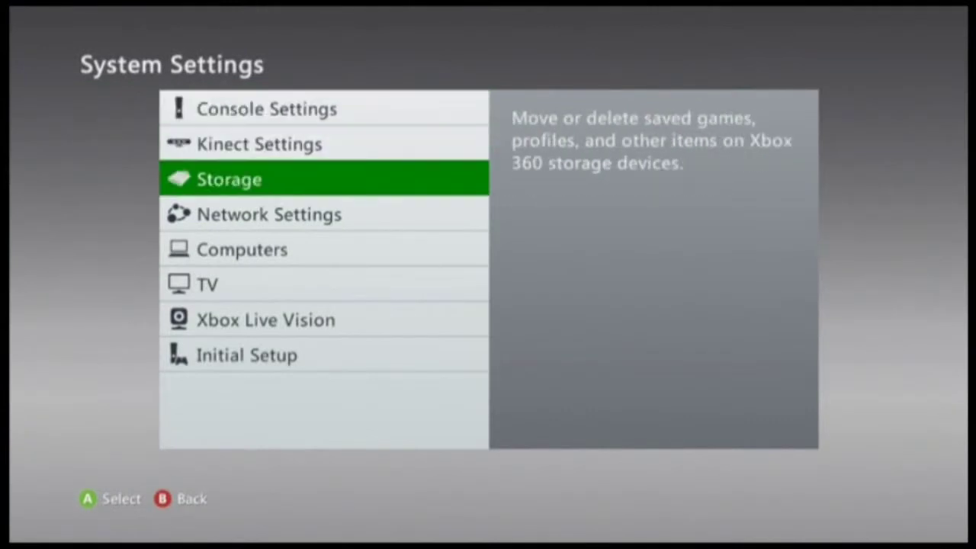
pyautogui.press('Return')
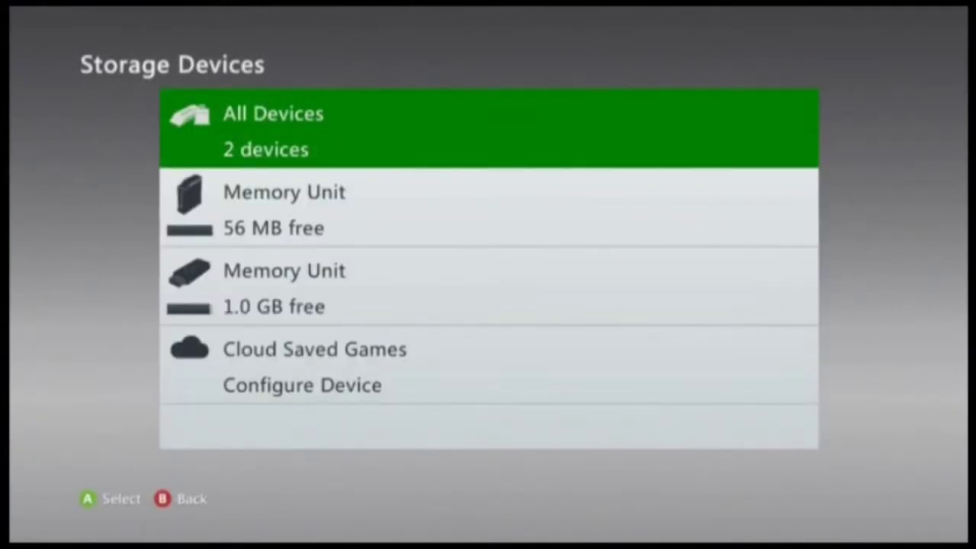
# - Check the content categories stored on the USB memory unit and return to the storage devices
pyautogui.press('Down')
pyautogui.press('Down')
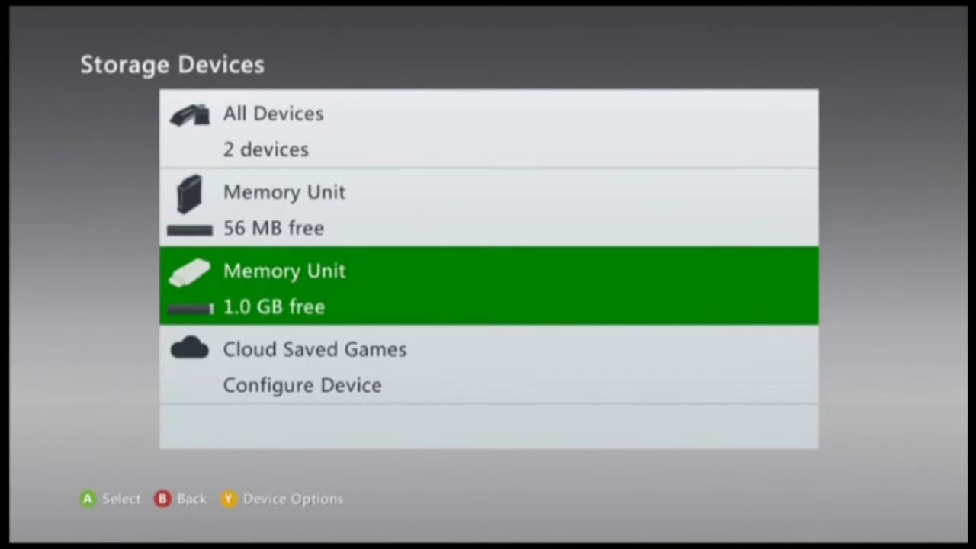
pyautogui.press('Return')
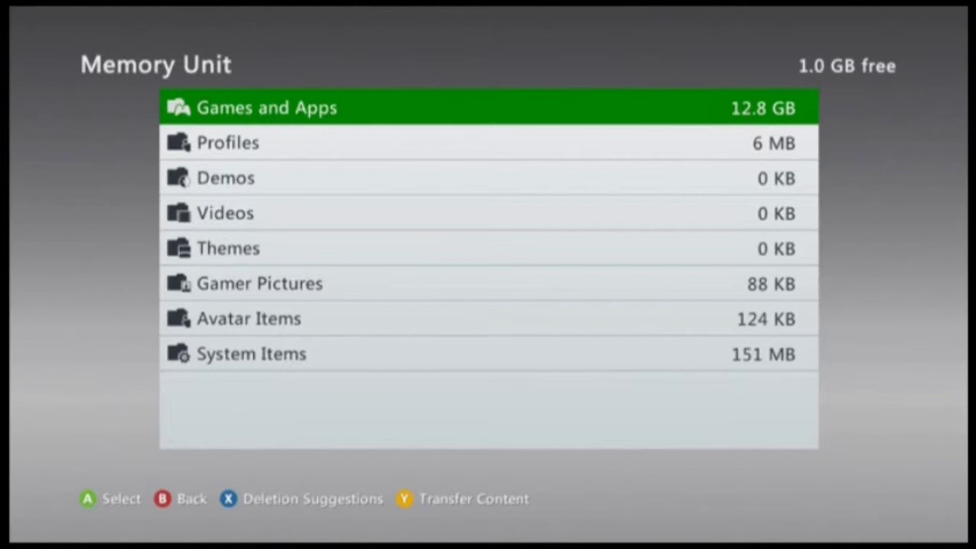
pyautogui.press('Escape')
# - Move the 11 MB gamer profile from the console's internal memory unit to the USB memory unit
pyautogui.press('Up')
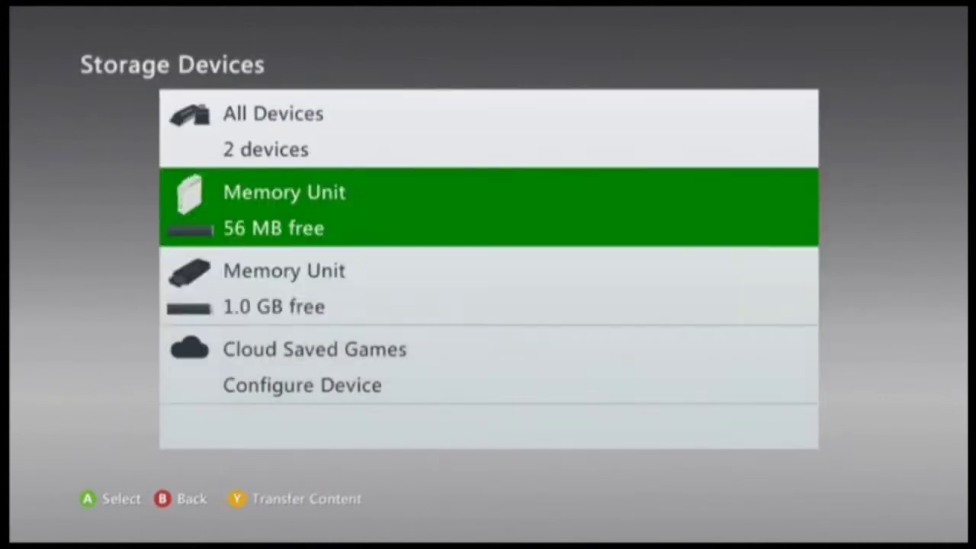
pyautogui.press('Return')
pyautogui.press('Down')
pyautogui.press('Return')
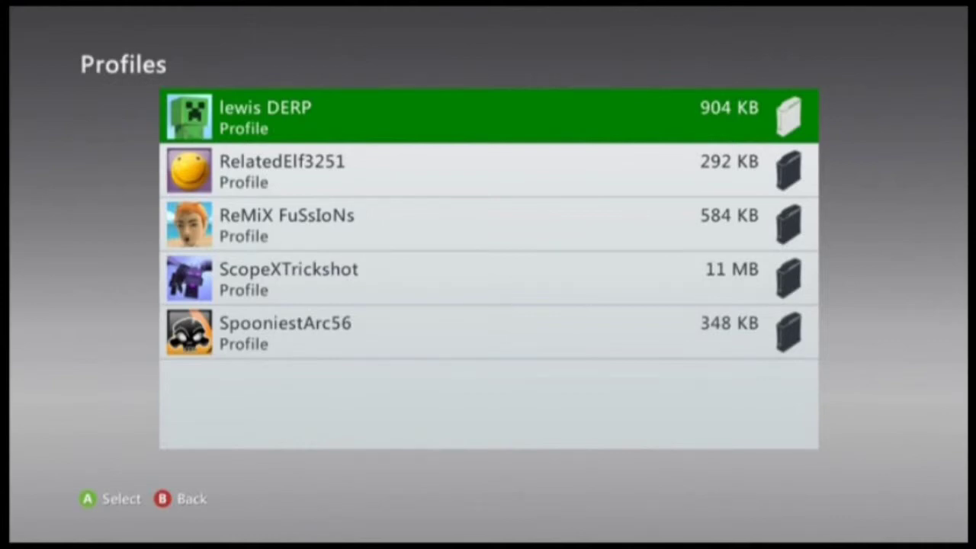
pyautogui.press('Down')
pyautogui.press('Down')
pyautogui.press('Down')
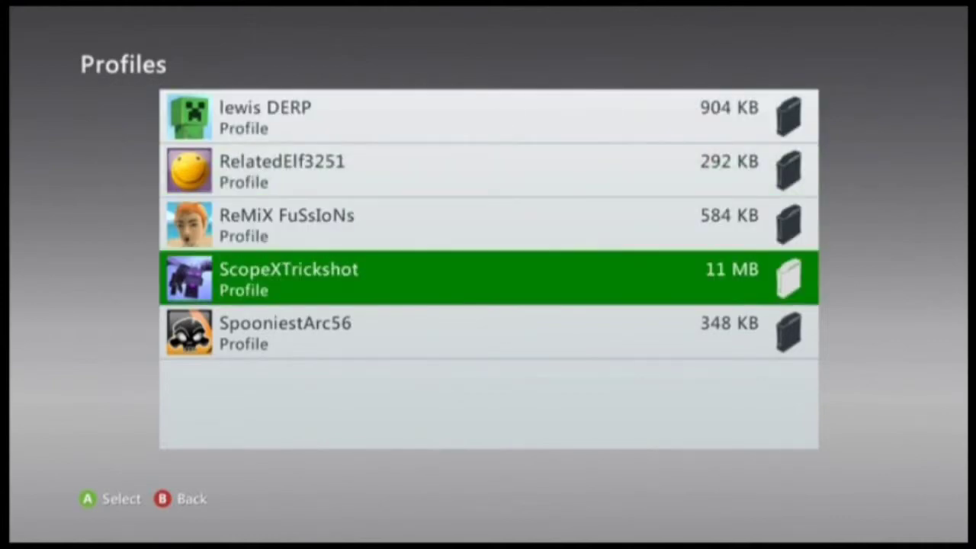
pyautogui.press('Return')
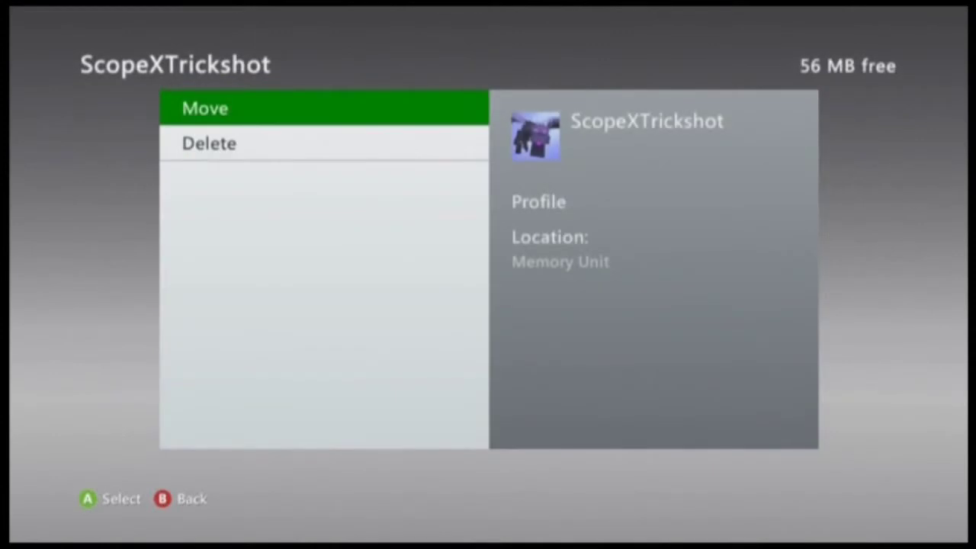
pyautogui.press('Return')
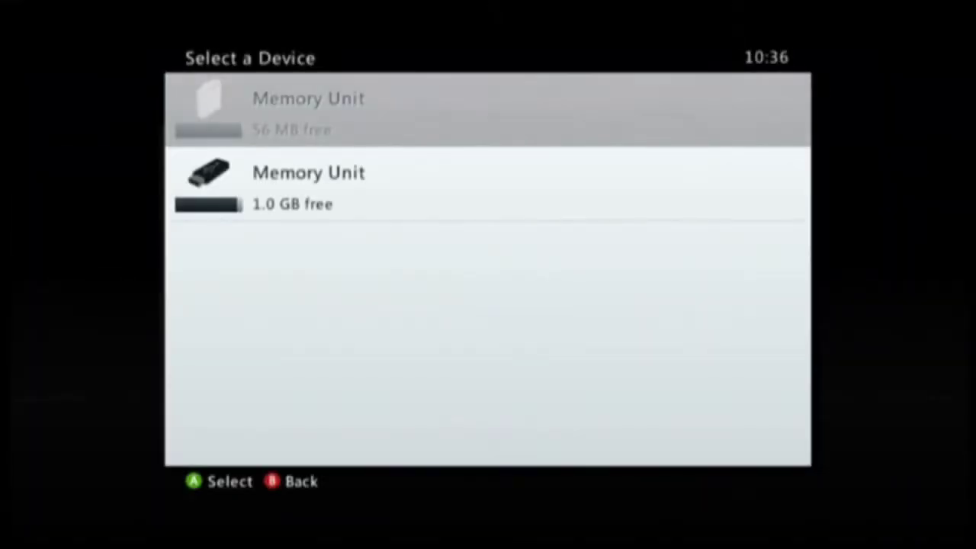
pyautogui.press('Return')
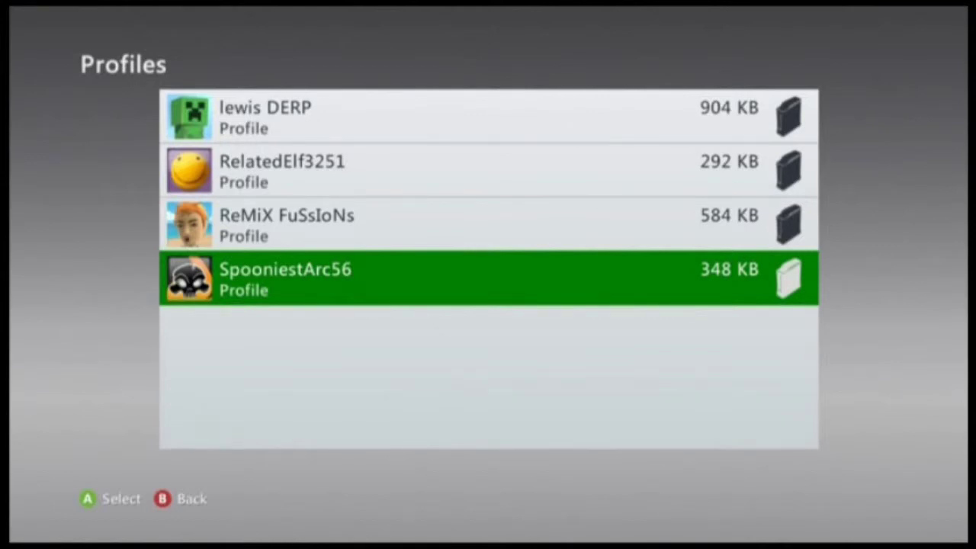
# - Leave the internal memory unit and open Games and Apps on the USB memory unit
pyautogui.press('Escape')
pyautogui.press('Up')
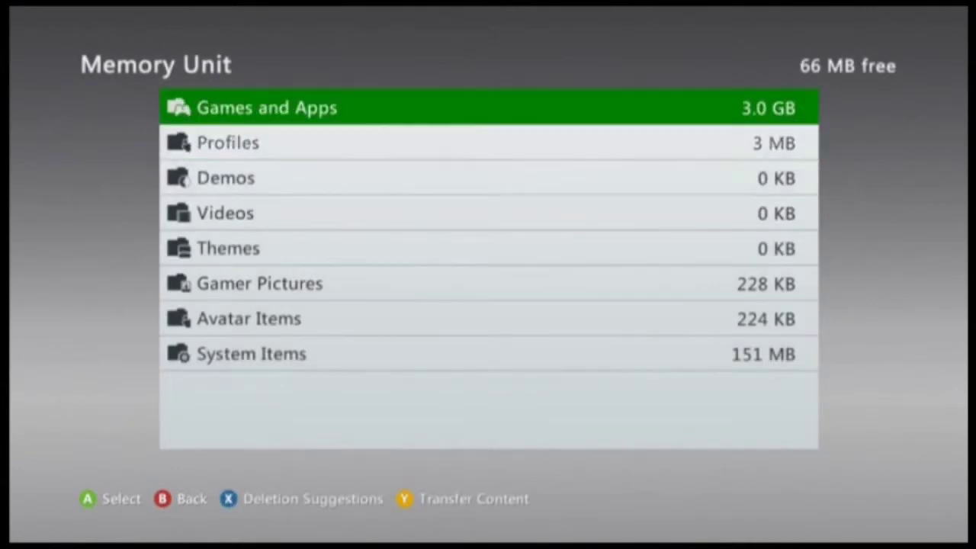
pyautogui.press('Escape')
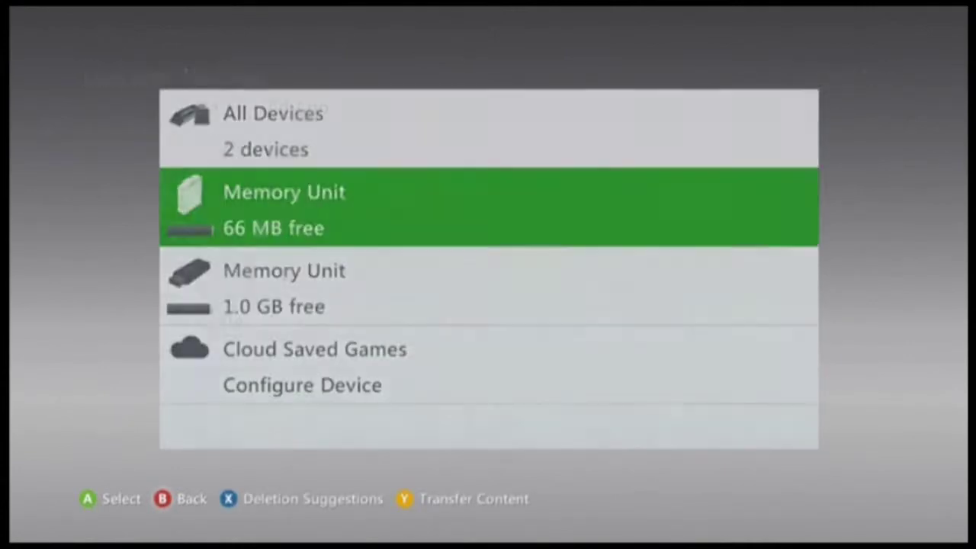
pyautogui.press('Down')
pyautogui.press('Return')
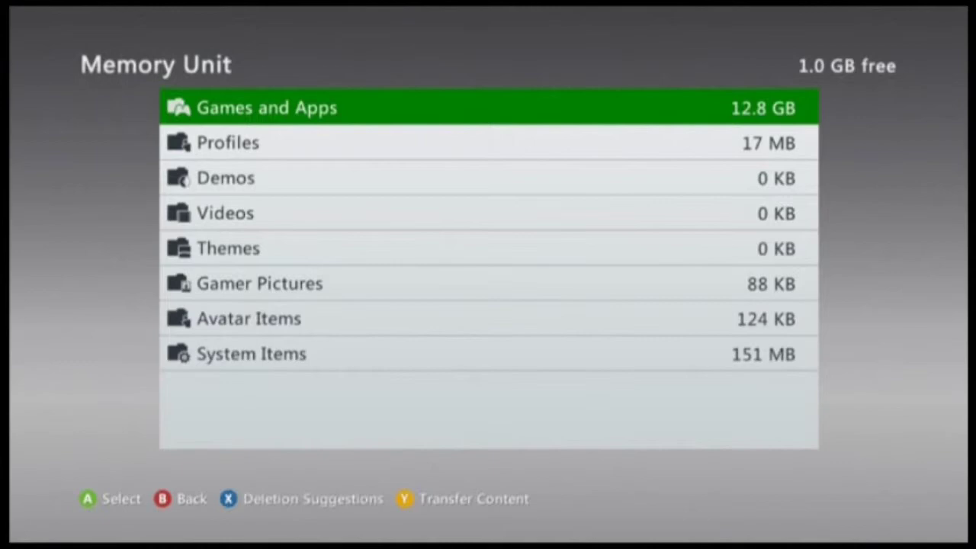
pyautogui.press('Return')
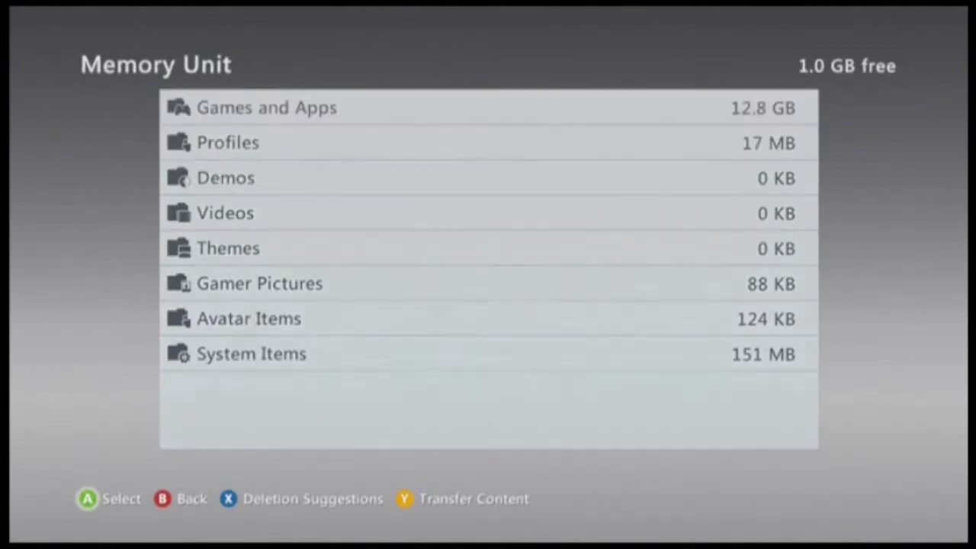
# - Look at the Minecraft saved games stored on the USB memory unit and return to the games list
pyautogui.press('Down')
pyautogui.press('Down')
pyautogui.press('Down')
pyautogui.press('Down')
pyautogui.press('Down')
pyautogui.press('Down')
pyautogui.press('Down')
pyautogui.press('Down')
pyautogui.press('Down')
pyautogui.press('Down')
pyautogui.press('Down')
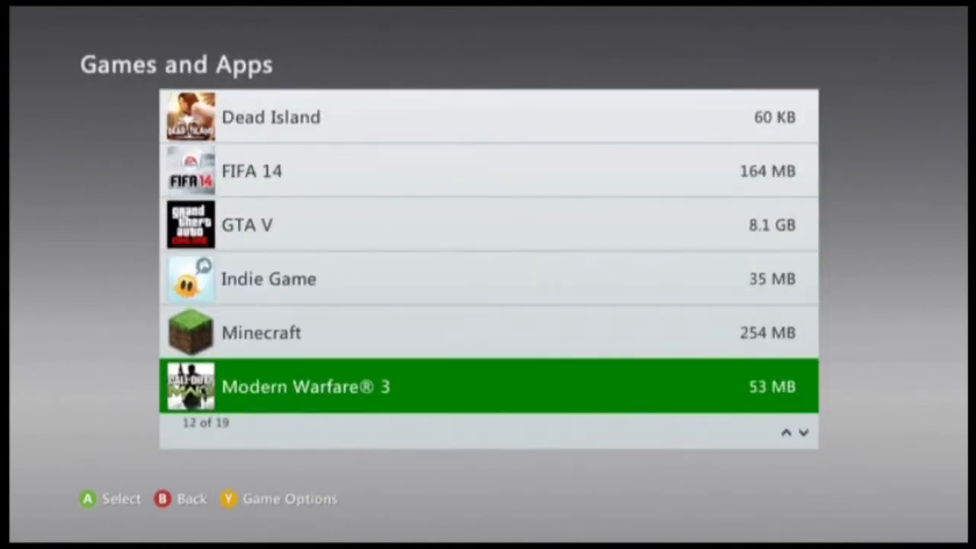
pyautogui.press('Up')
pyautogui.press('Return')
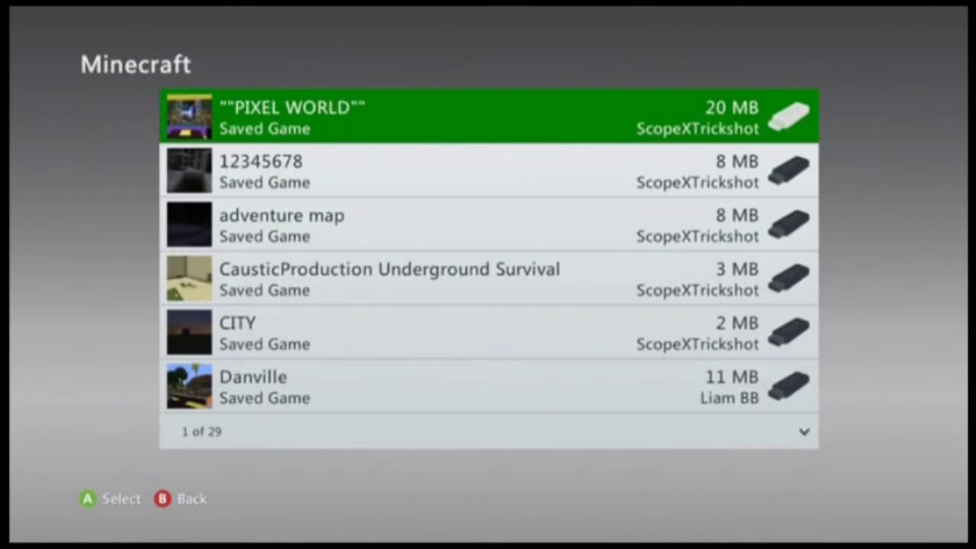
pyautogui.press('Down')
pyautogui.press('Escape')
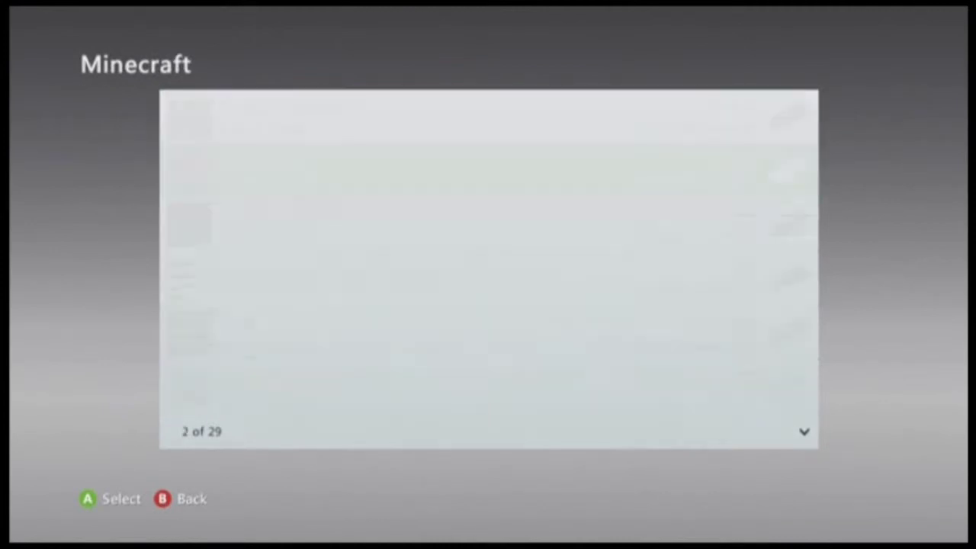
# - Look through the remaining titles in Games and Apps and exit the storage devices
pyautogui.press('Down')
pyautogui.press('Down')
pyautogui.press('Down')
pyautogui.press('Down')
pyautogui.press('Down')
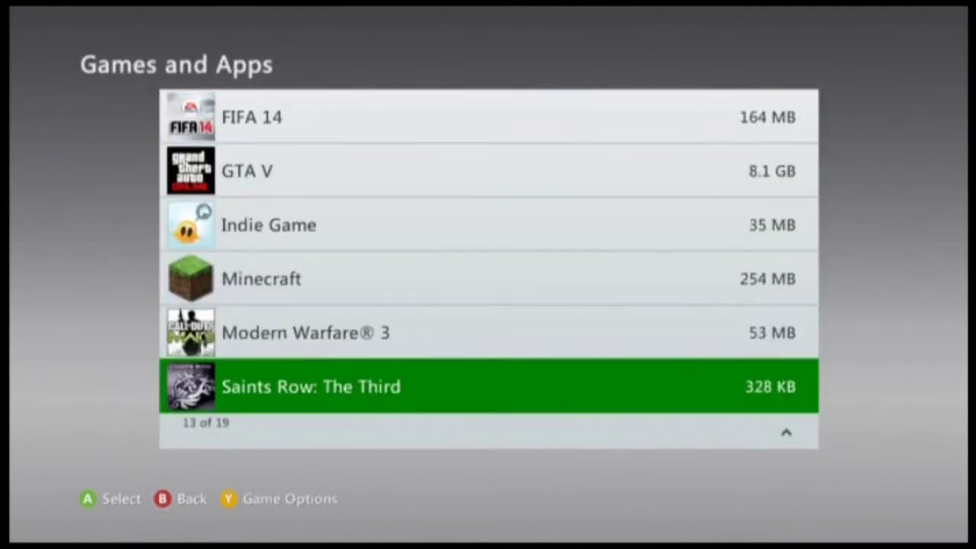
pyautogui.press('Down')
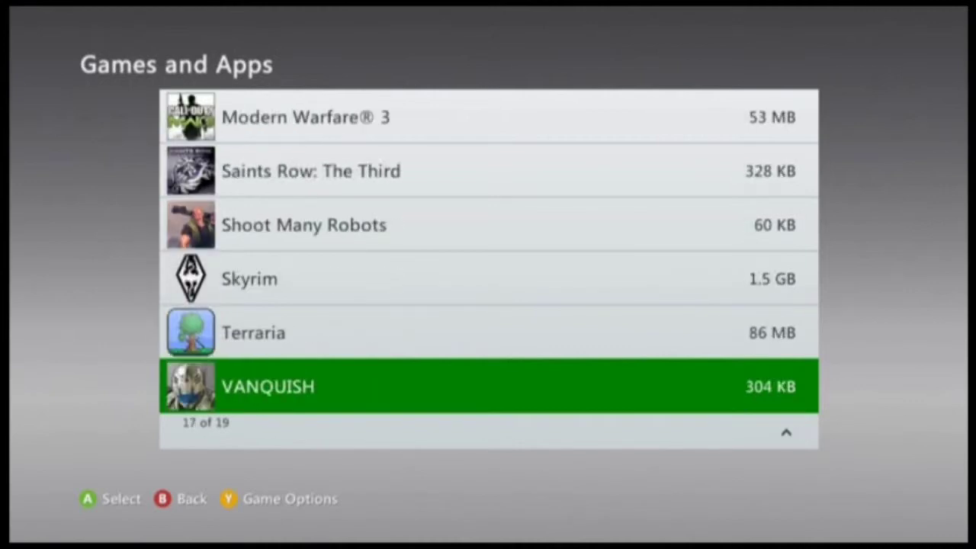
pyautogui.press('Escape')
pyautogui.press('Escape')
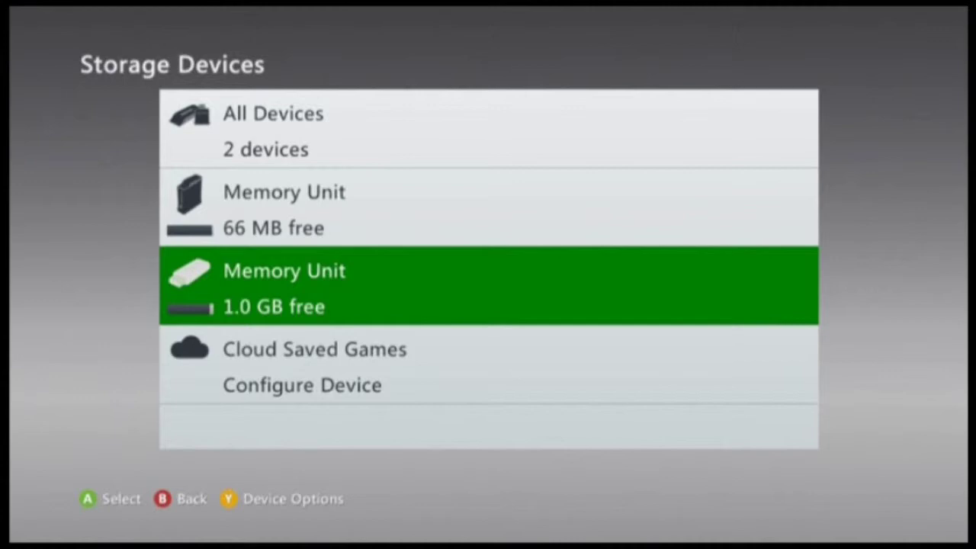
pyautogui.press('Escape')
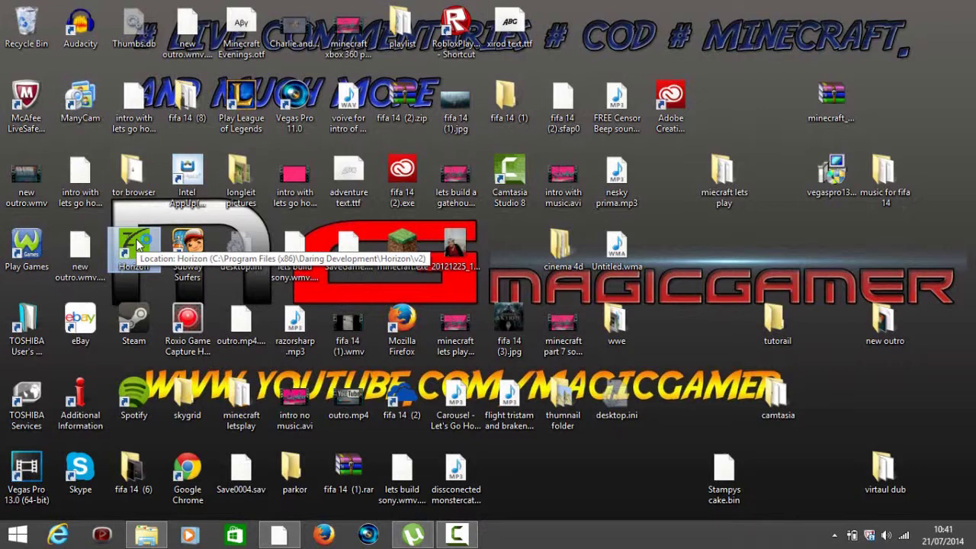
# - Launch Horizon on the PC in offline mode without downloading the program update, and maximize its window
pyautogui.doubleClick(137, 244)
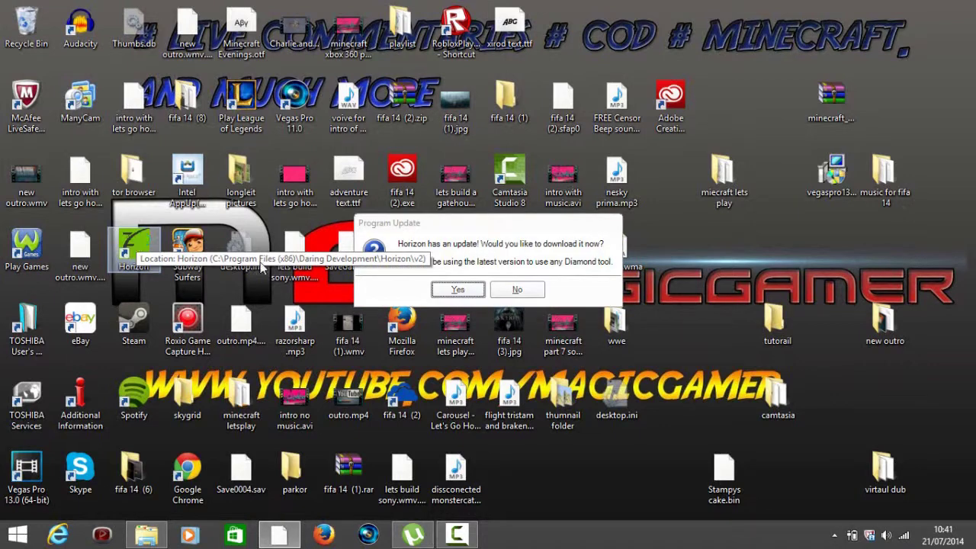
pyautogui.click(517, 292)
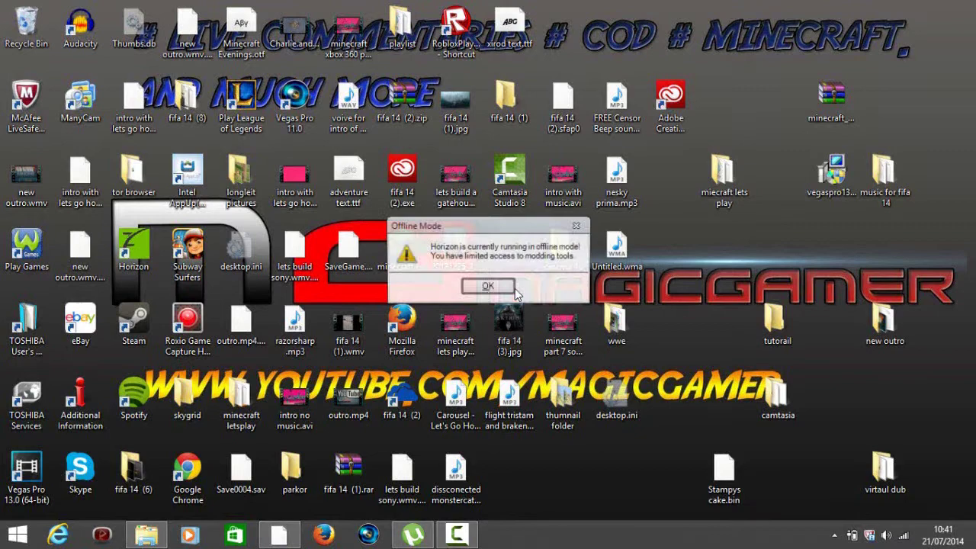
pyautogui.click(516, 291)
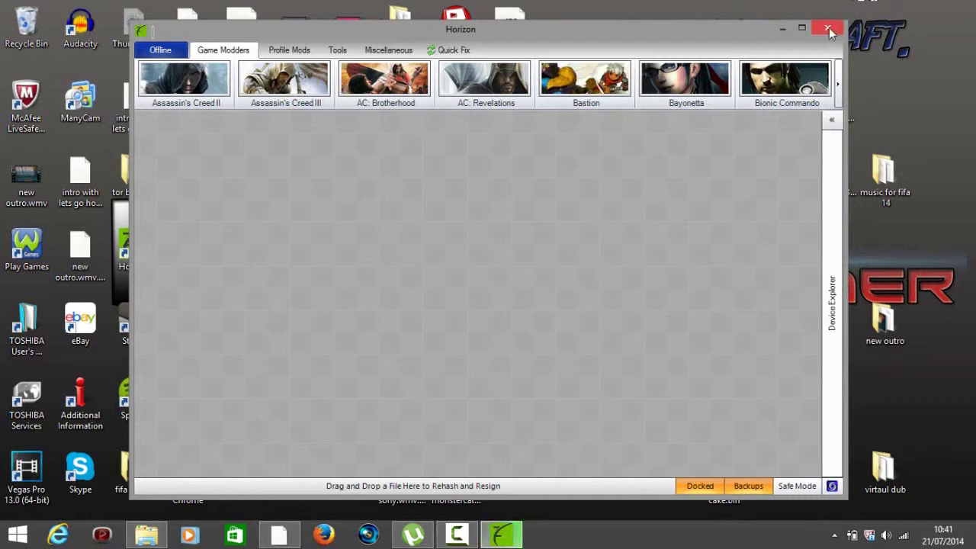
pyautogui.click(805, 29)
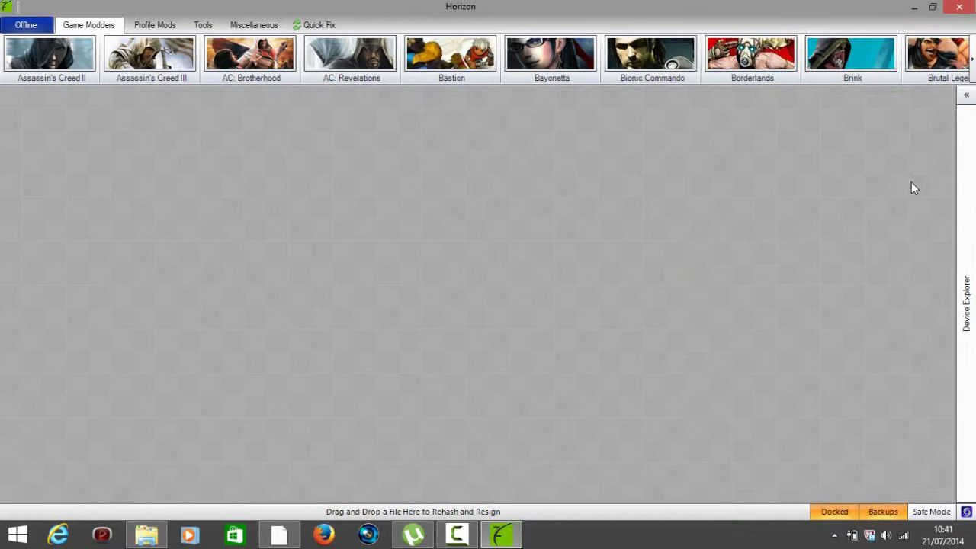
# - Show the Device Explorer and expand the flash drive's Gamer Profiles folder
pyautogui.moveTo(974, 238)
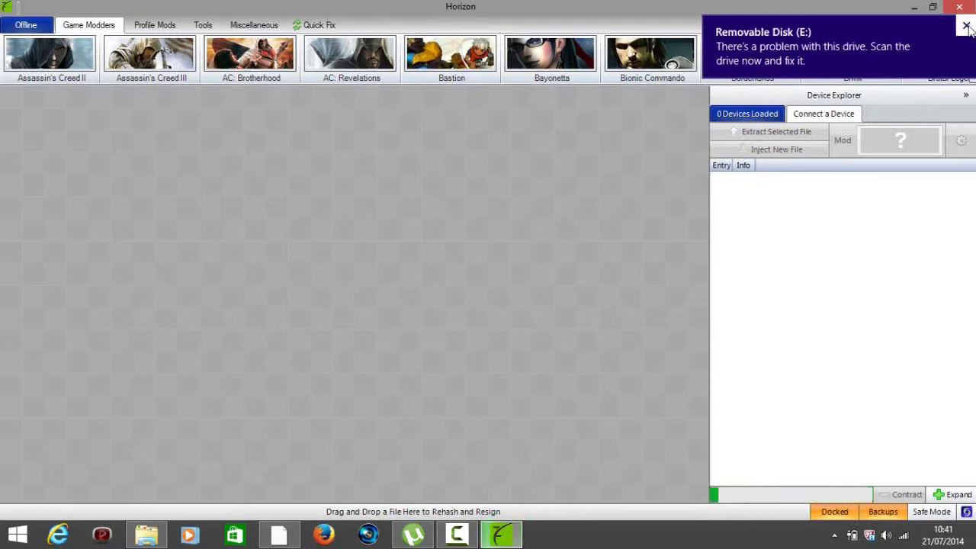
pyautogui.click(964, 25)
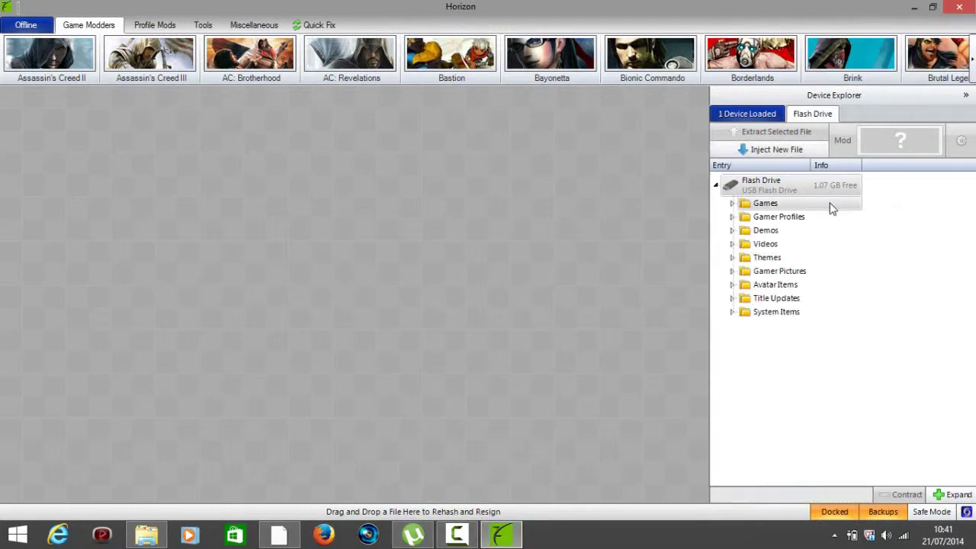
pyautogui.click(732, 217)
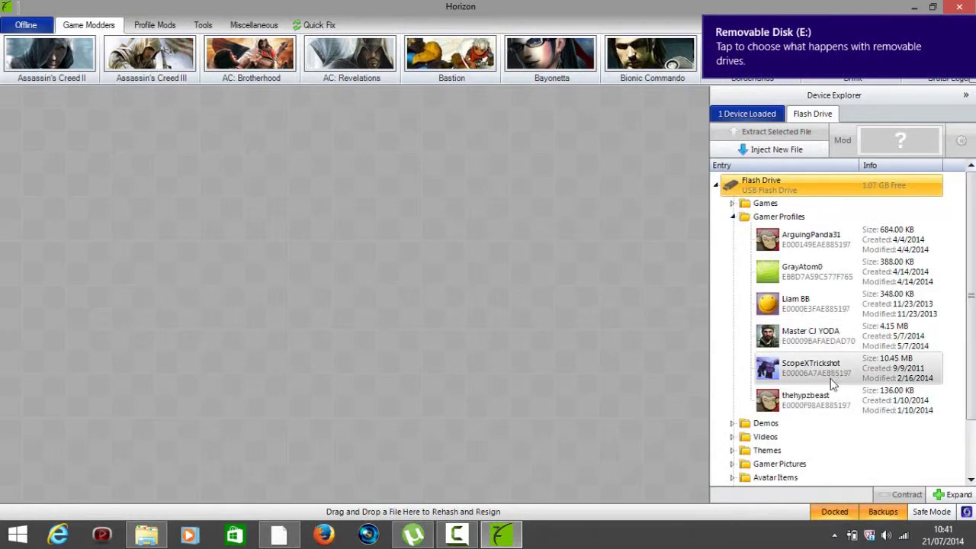
# - Shrink and move the Horizon window to uncover the desktop, and inject Stampys cake.bin into the flash drive
pyautogui.doubleClick(650, 8)
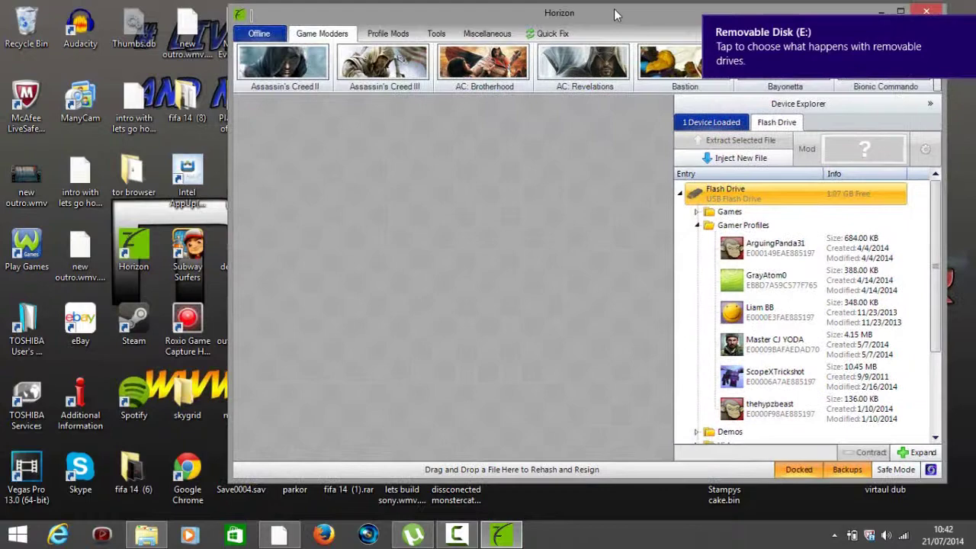
pyautogui.moveTo(616, 14); pyautogui.dragTo(316, 40)
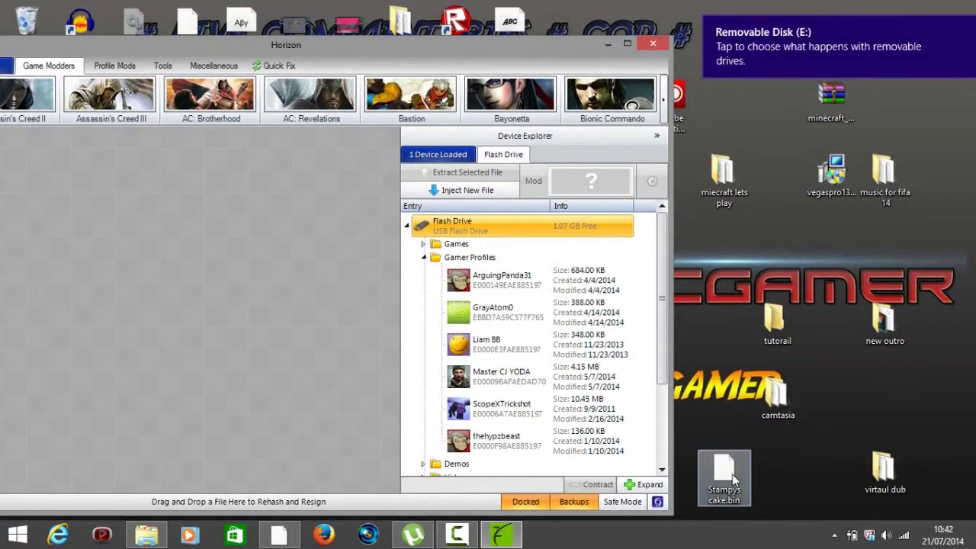
pyautogui.moveTo(734, 479); pyautogui.dragTo(500, 411)
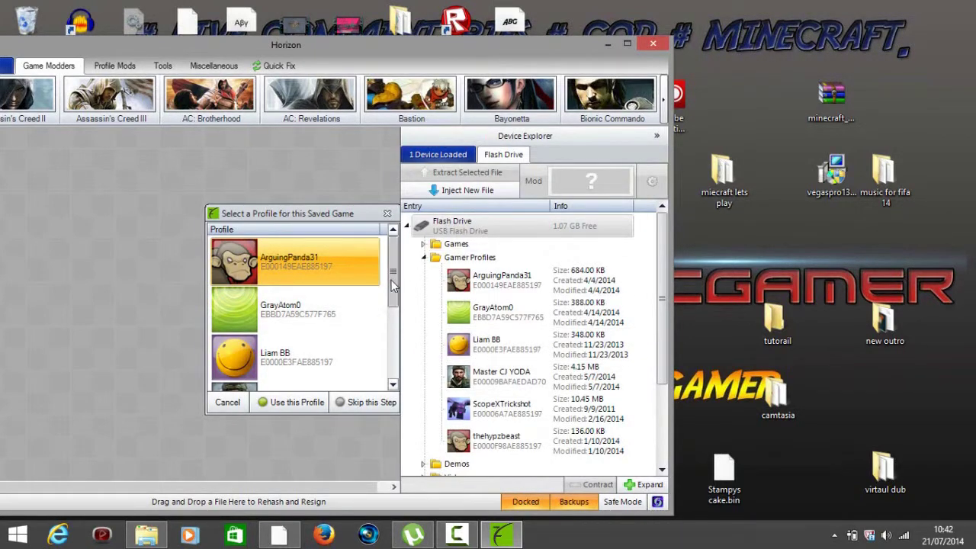
# - Assign the saved game to the ScopeXTrickshot profile, maximize the window and dismiss the transfer notice
pyautogui.moveTo(392, 280); pyautogui.dragTo(392, 323)
pyautogui.click(335, 357)
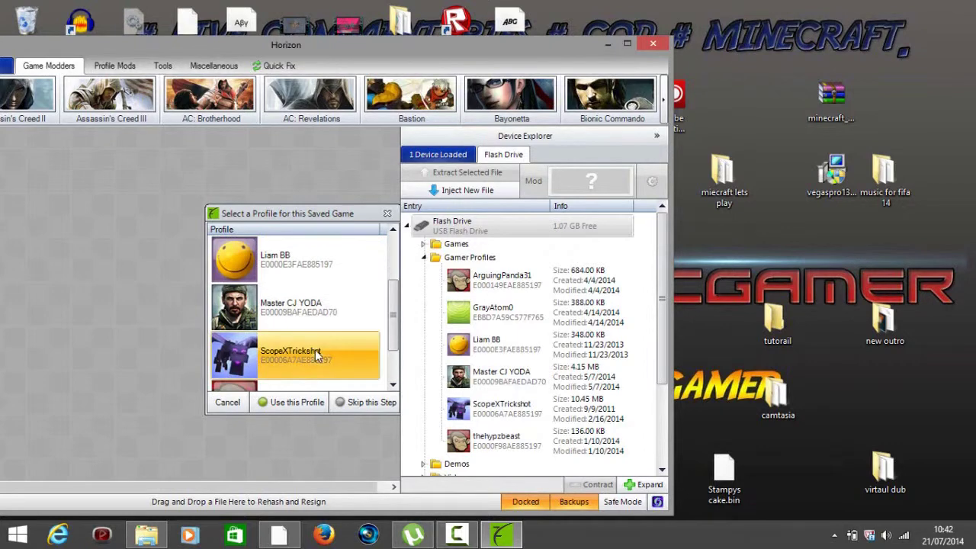
pyautogui.click(306, 401)
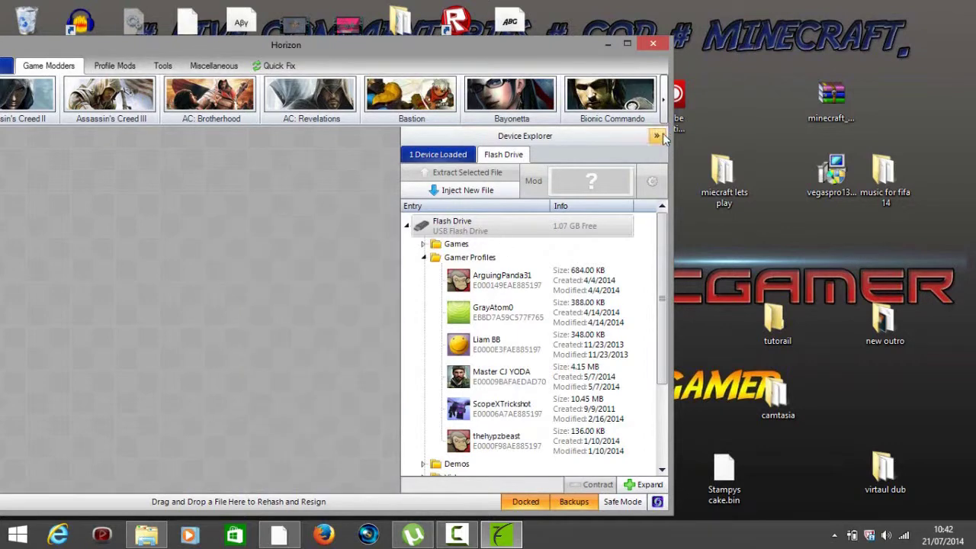
pyautogui.click(627, 43)
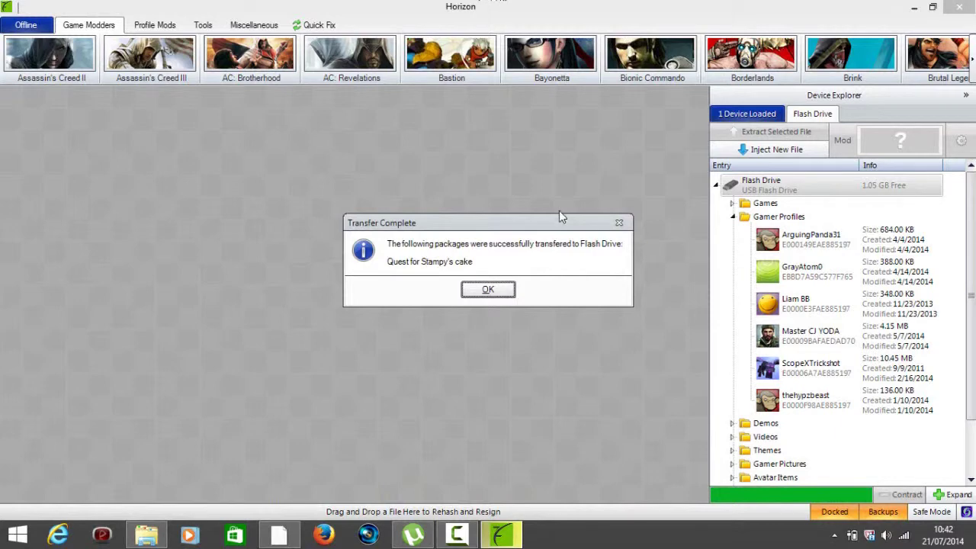
pyautogui.click(507, 288)
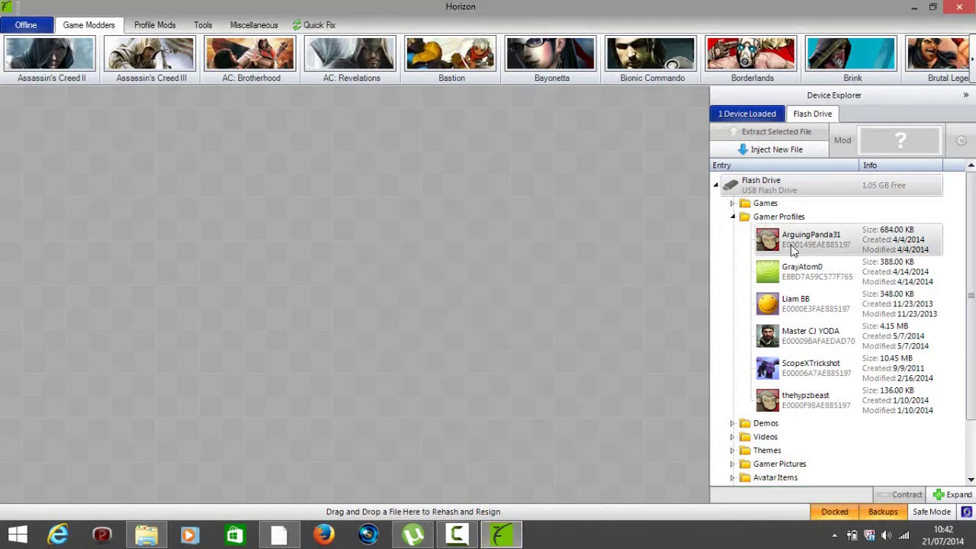
# - Expand the flash drive's Games folder and its Minecraft entry, and find the Quest for Stampy's cake save
pyautogui.click(733, 204)
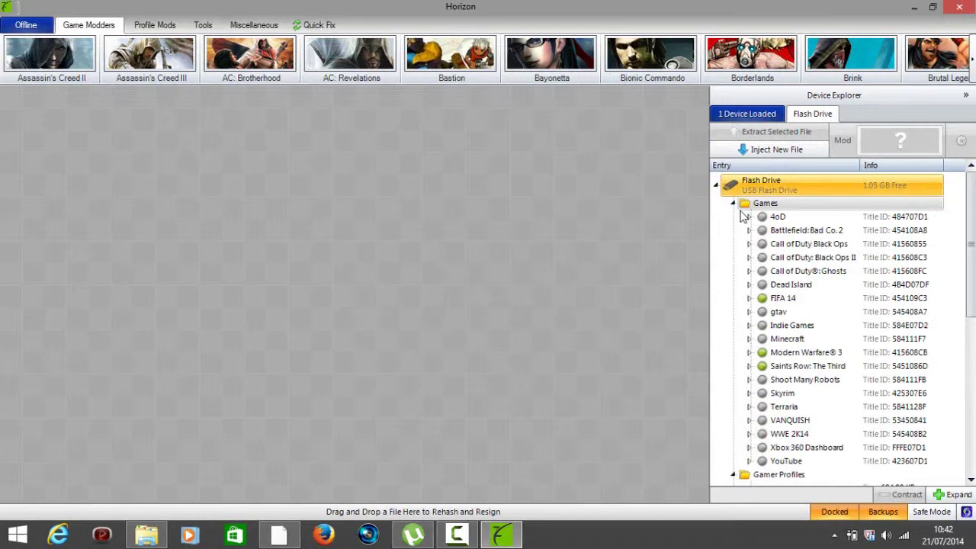
pyautogui.click(750, 340)
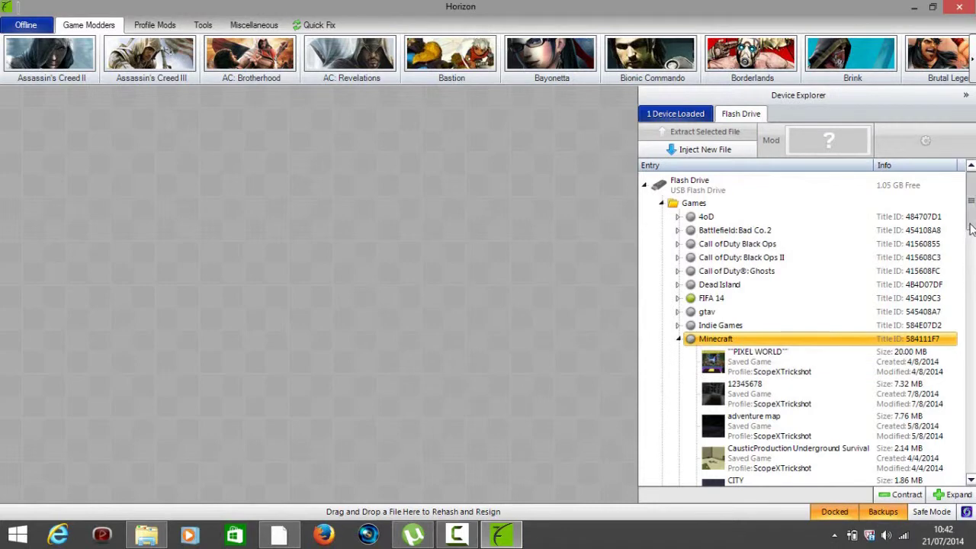
pyautogui.scroll(-1, 970, 236)
pyautogui.moveTo(971, 236); pyautogui.dragTo(972, 314)
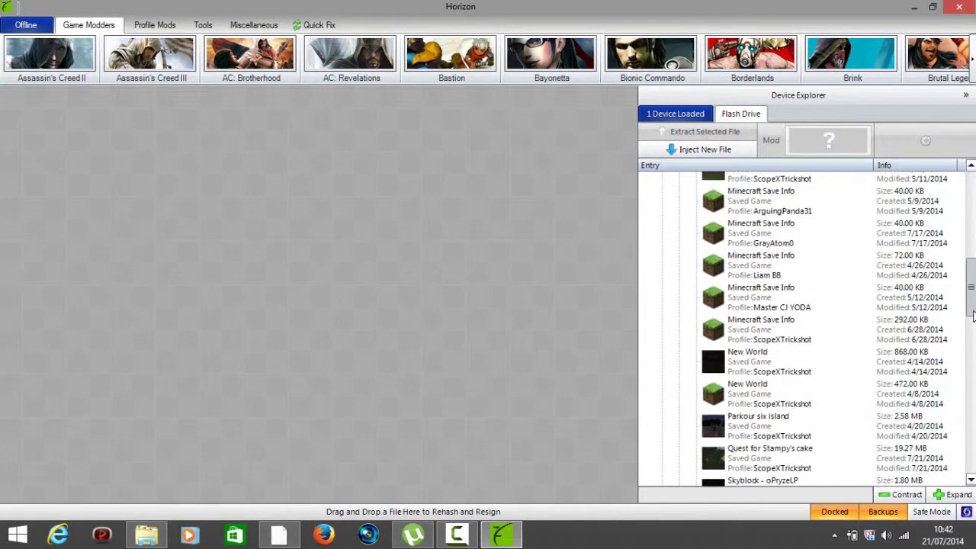
# - Open the Quest for Stampy's cake package, save, rehash and resign it, and close its window
pyautogui.click(806, 463)
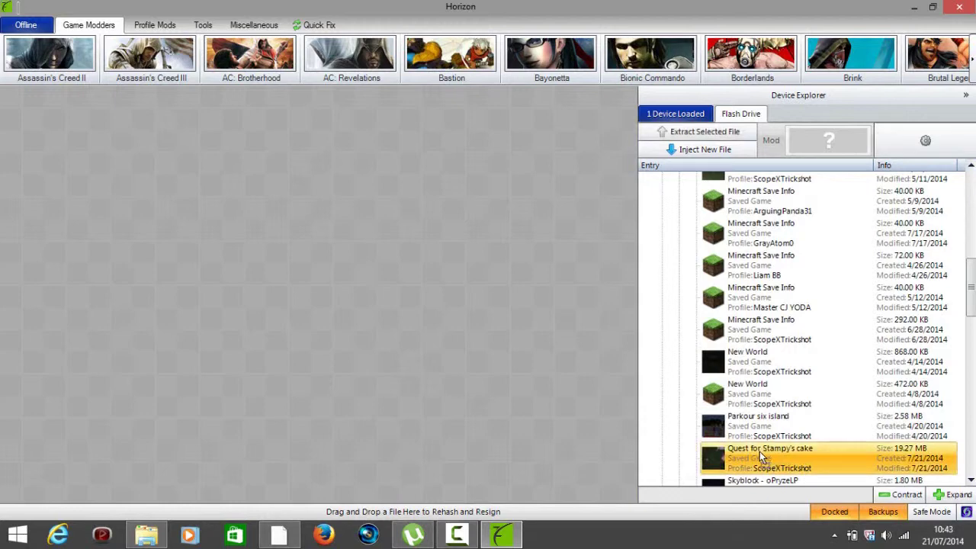
pyautogui.moveTo(756, 453); pyautogui.dragTo(293, 307)
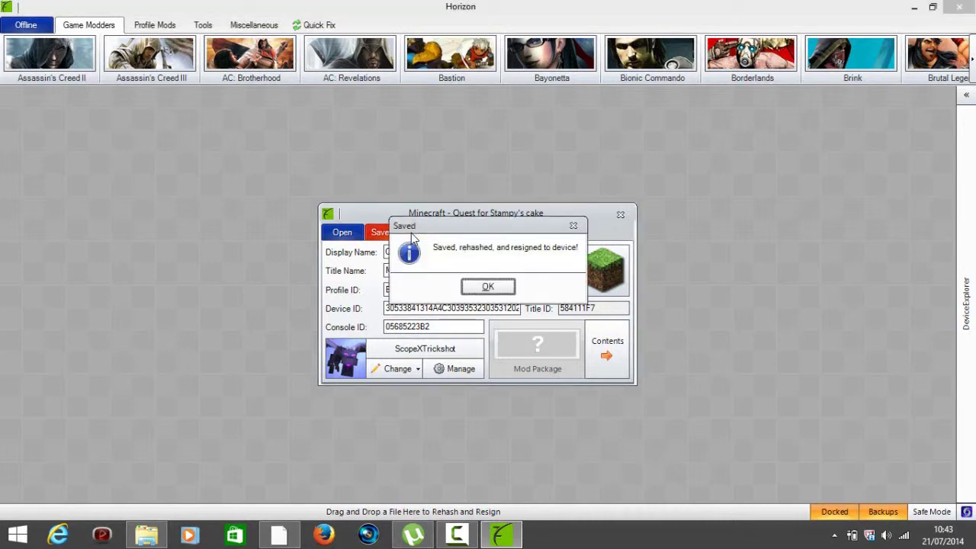
pyautogui.click(487, 288)
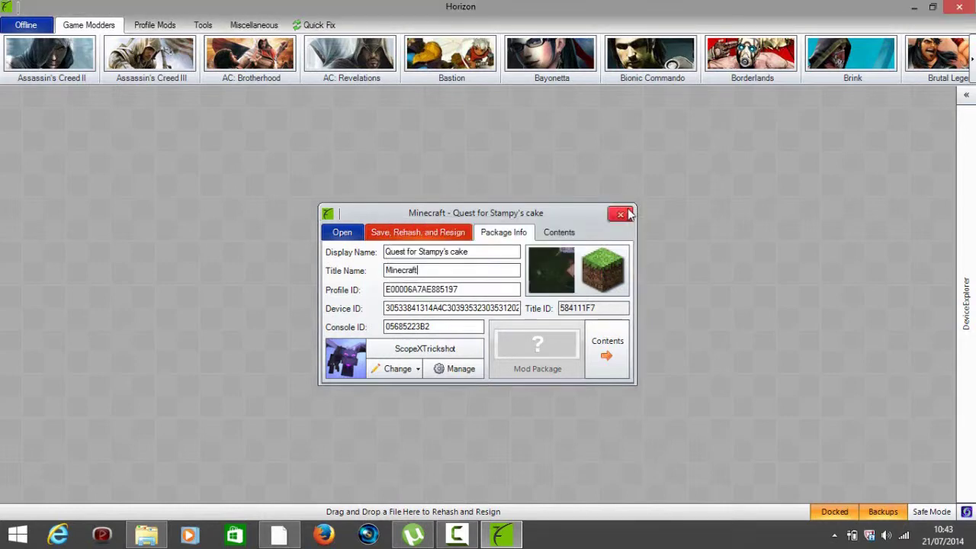
pyautogui.click(621, 214)
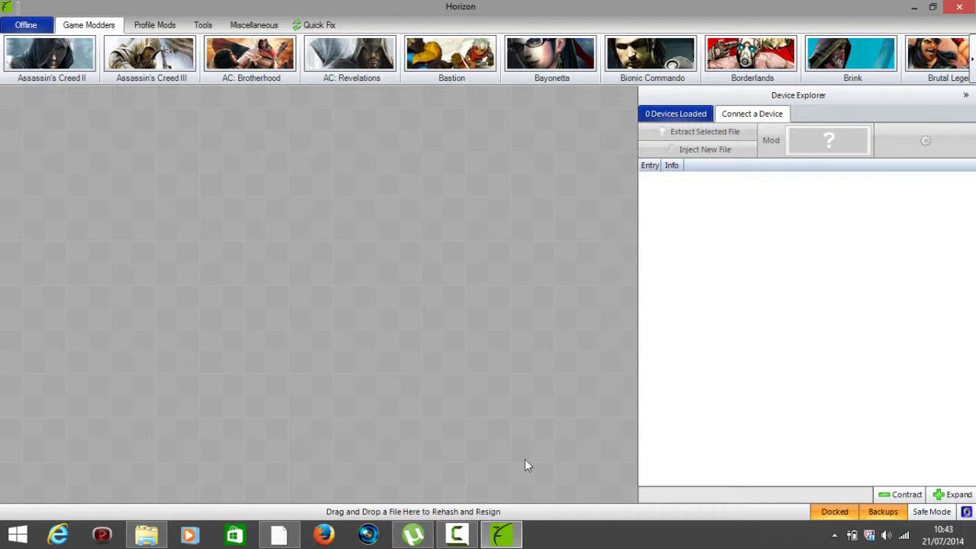
pyautogui.click(456, 534)
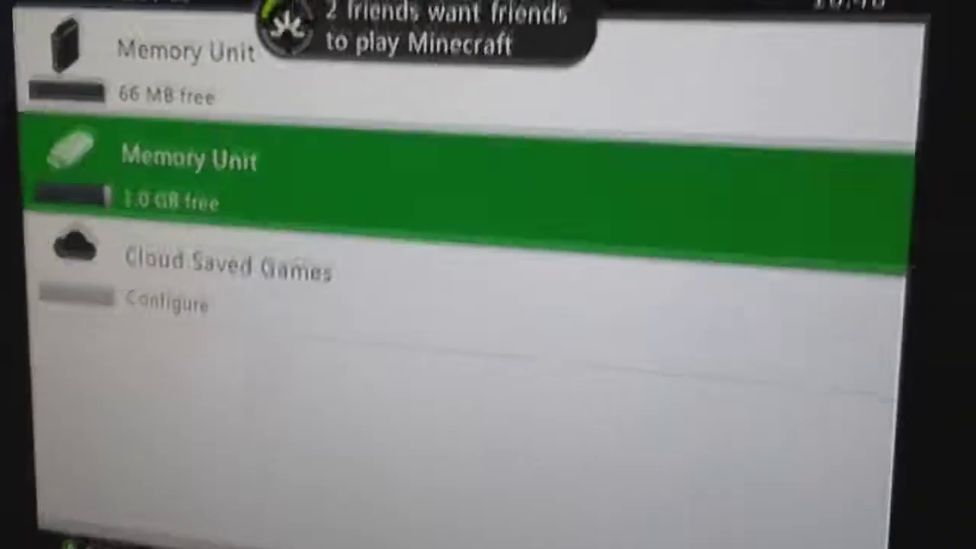
# - On the Xbox 360, choose the USB memory unit and highlight Quest for Stampy's cake in Minecraft's Start Game list
pyautogui.press('Return')
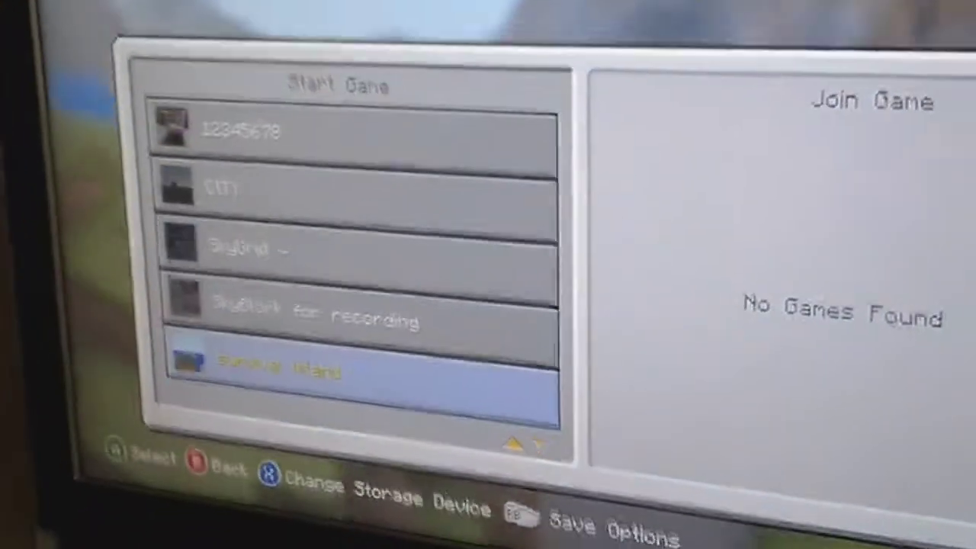
pyautogui.press('Down')
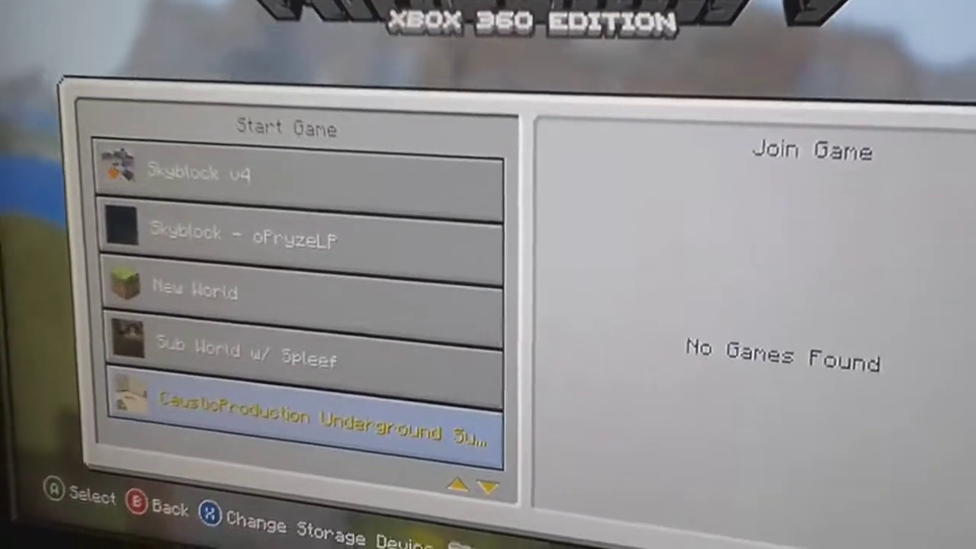
pyautogui.press('Down')
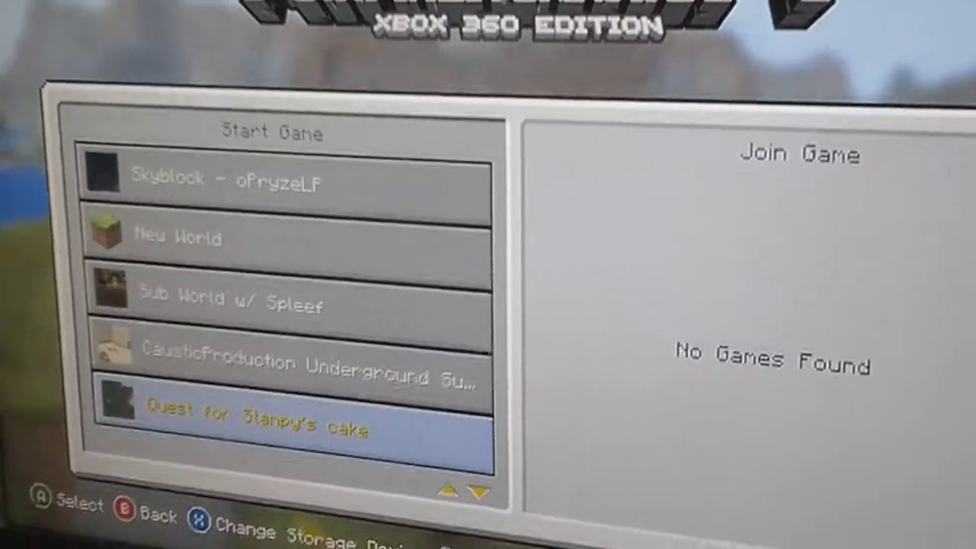